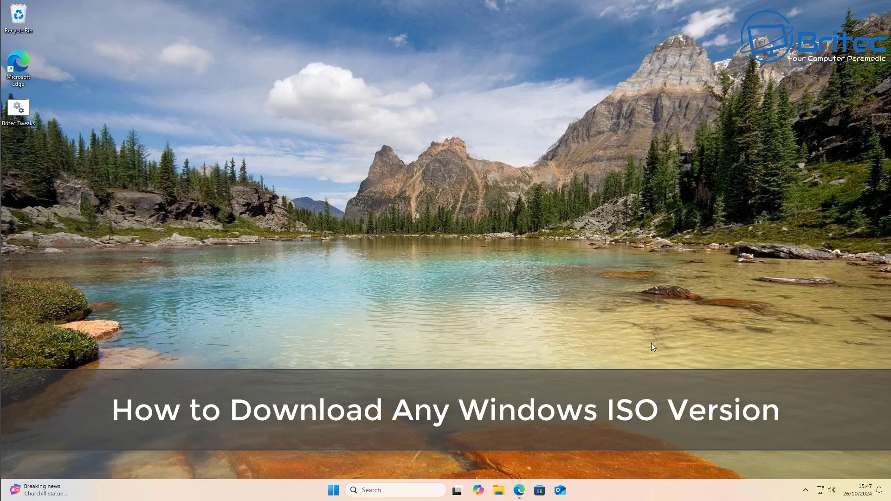
# - Check the installed Windows 11 Pro version 24H2 on Settings' System About page
pyautogui.rightClick(333, 490)
pyautogui.click(308, 270)
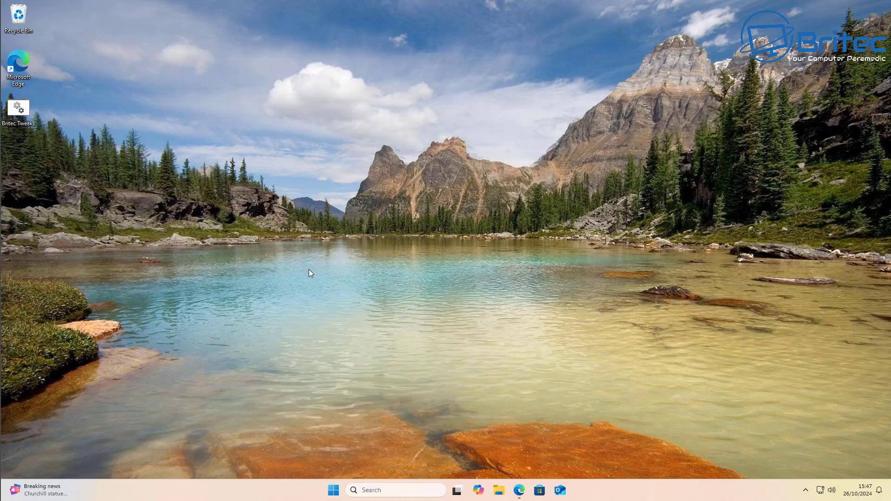
pyautogui.moveTo(392, 291); pyautogui.dragTo(346, 286)
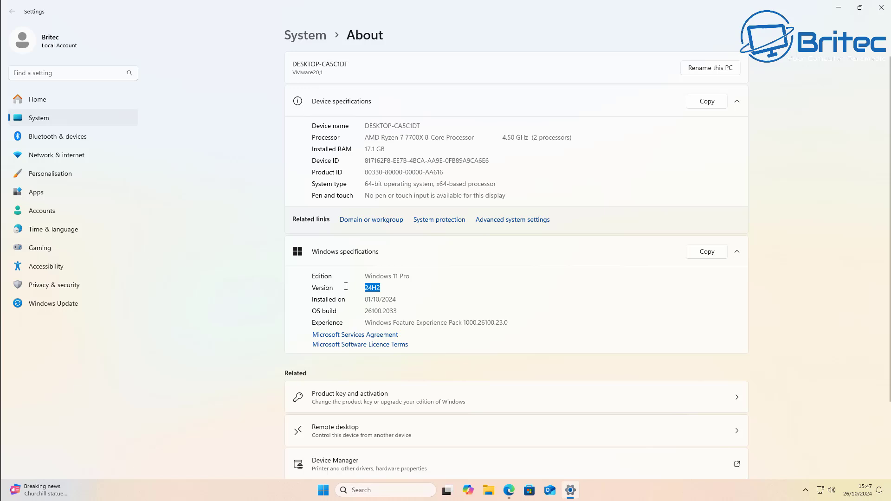
pyautogui.moveTo(409, 276); pyautogui.dragTo(304, 304)
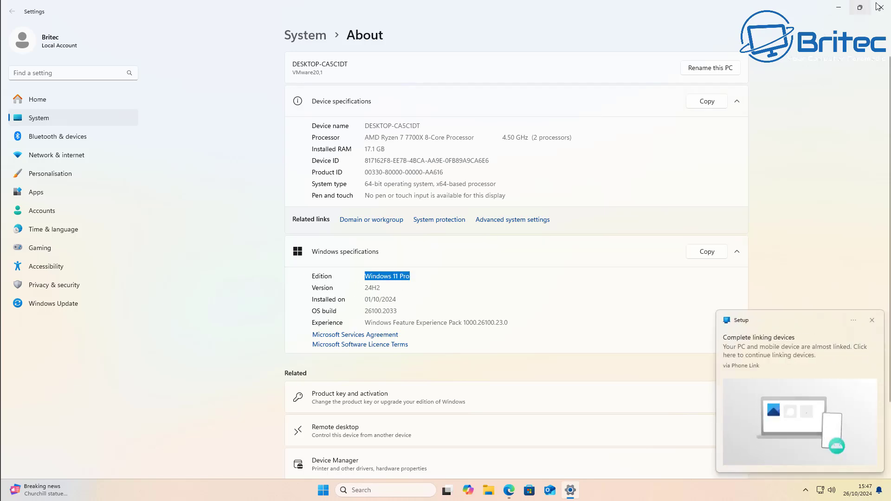
pyautogui.click(872, 320)
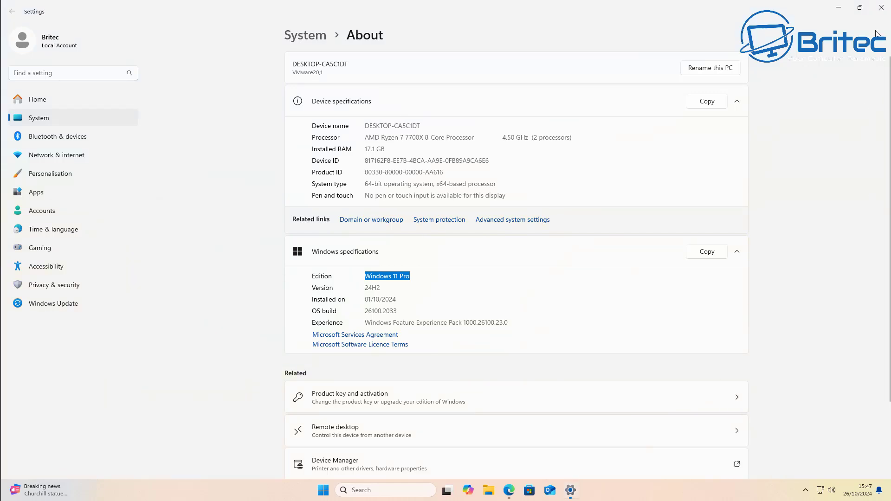
pyautogui.click(881, 7)
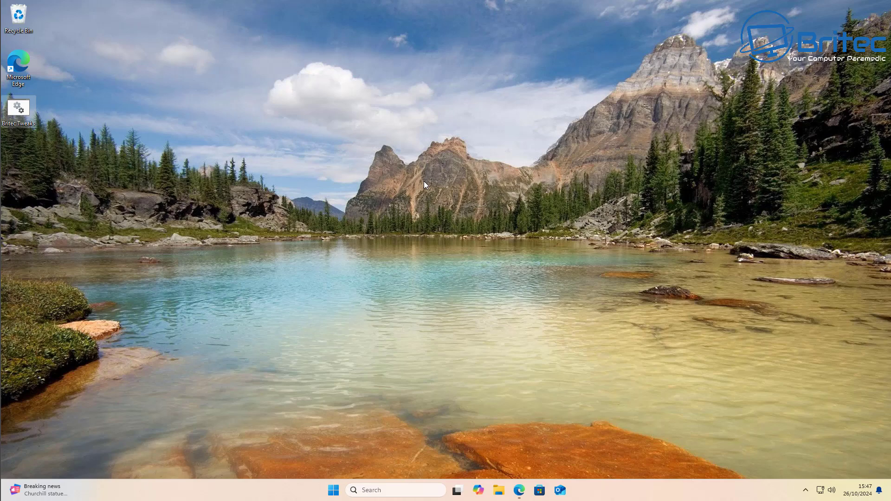
# - Open Microsoft's Download Windows 11 page in Edge and scroll down to the ISO section
pyautogui.click(519, 490)
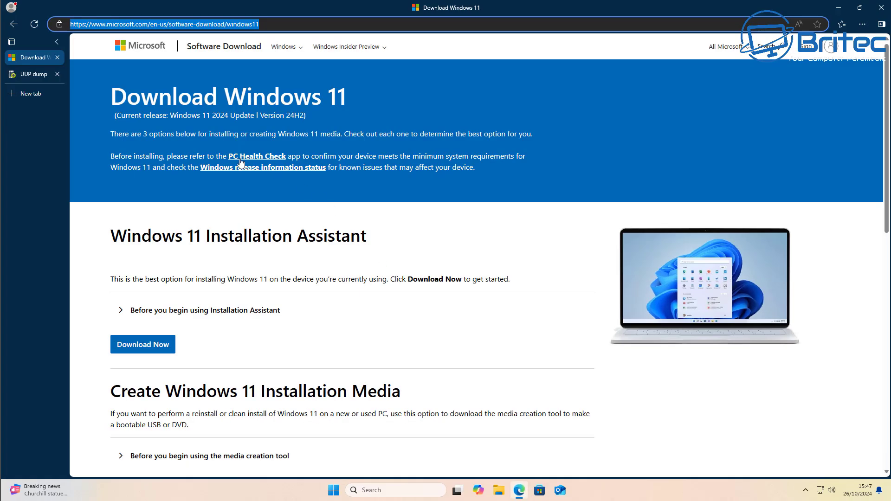
pyautogui.moveTo(113, 119); pyautogui.dragTo(319, 124)
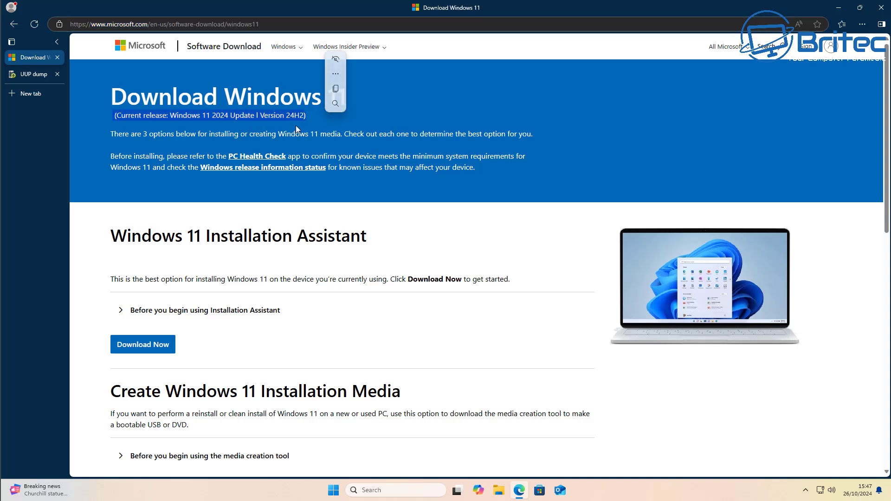
pyautogui.click(294, 117)
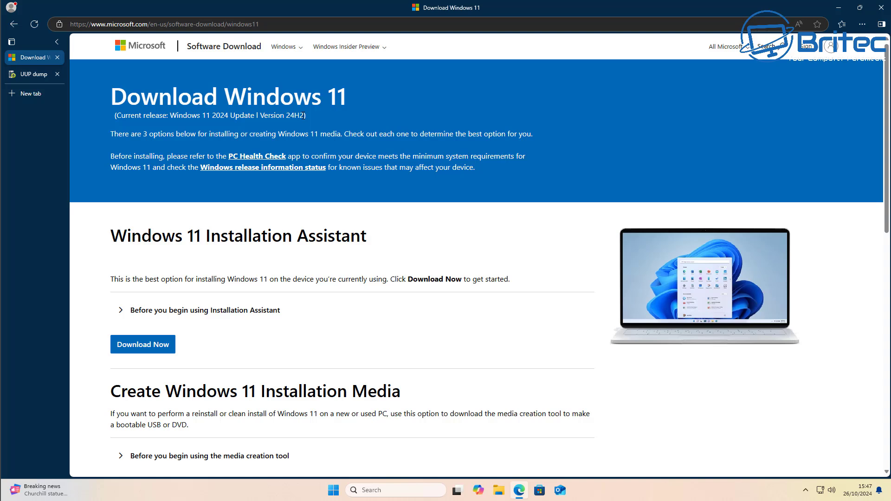
pyautogui.moveTo(291, 116); pyautogui.dragTo(145, 175)
pyautogui.click(295, 131)
pyautogui.scroll(-2, 253, 289)
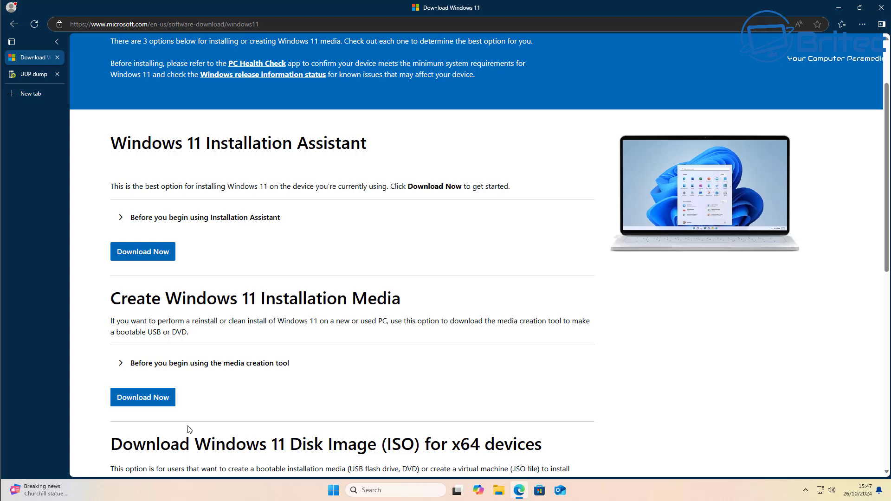
pyautogui.scroll(-3, 190, 407)
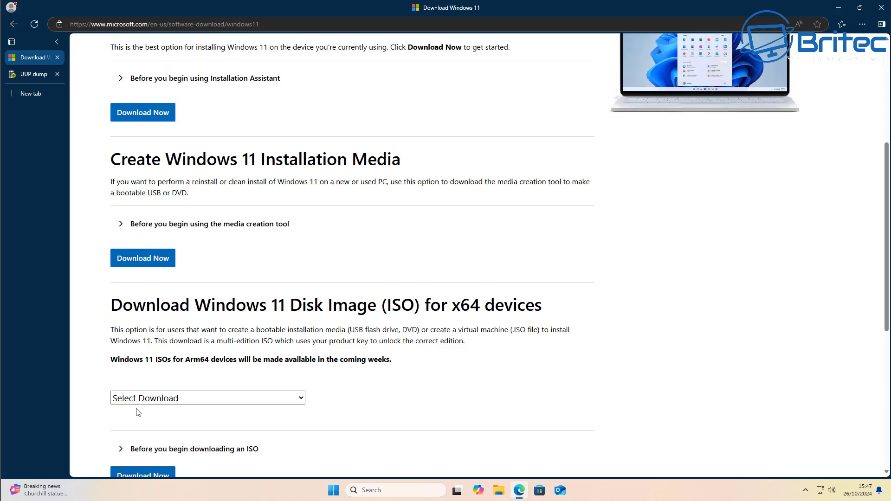
# - On UUP dump, expand the Windows 11 versions and list the 105 known 23H2 builds
pyautogui.click(30, 75)
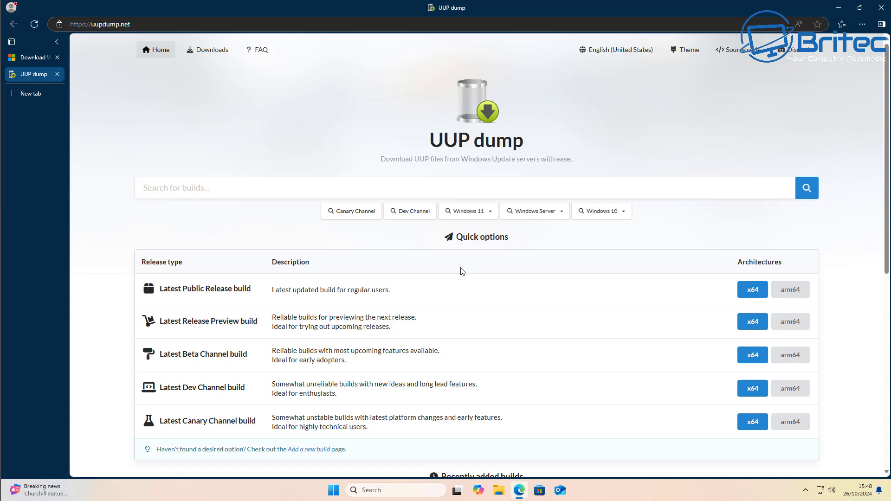
pyautogui.click(491, 214)
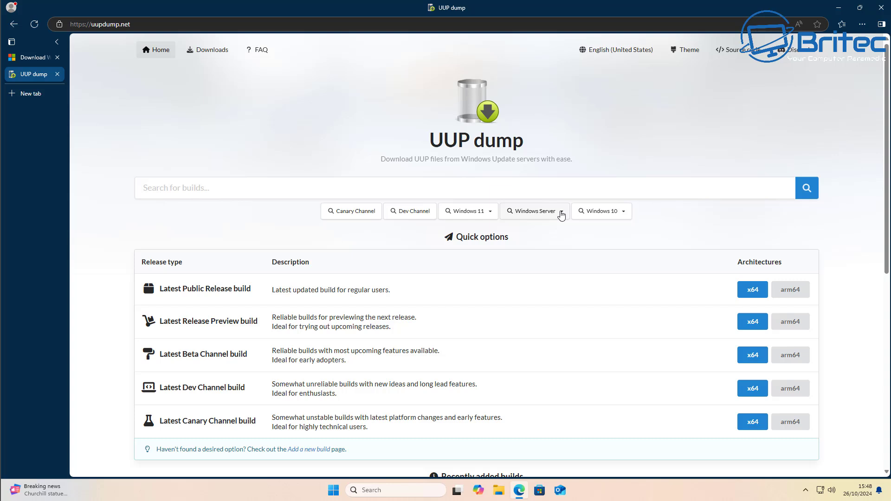
pyautogui.moveTo(559, 220)
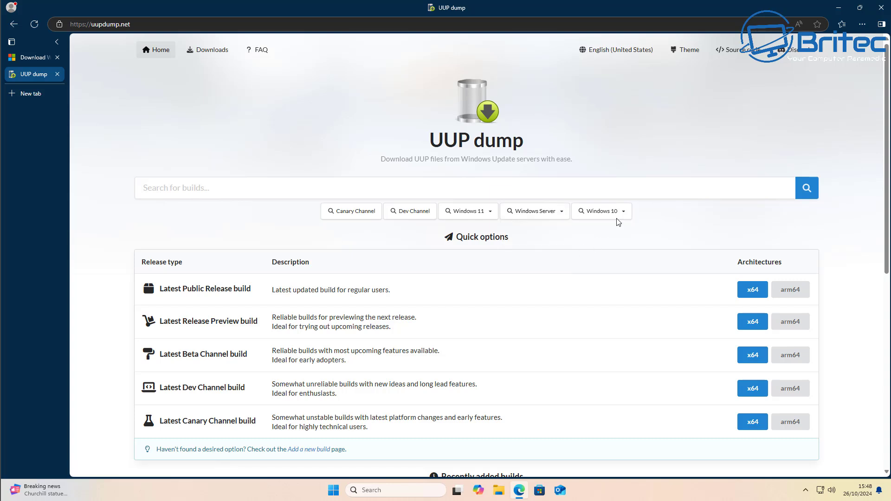
pyautogui.moveTo(622, 218)
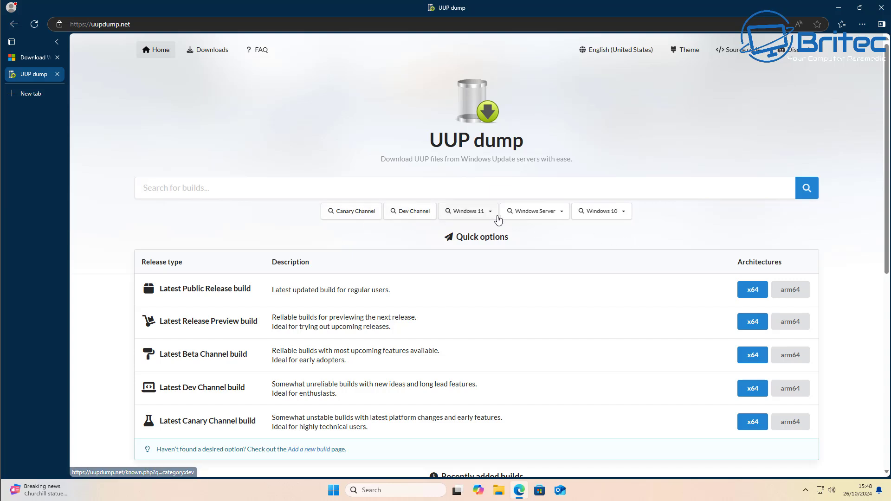
pyautogui.moveTo(493, 217)
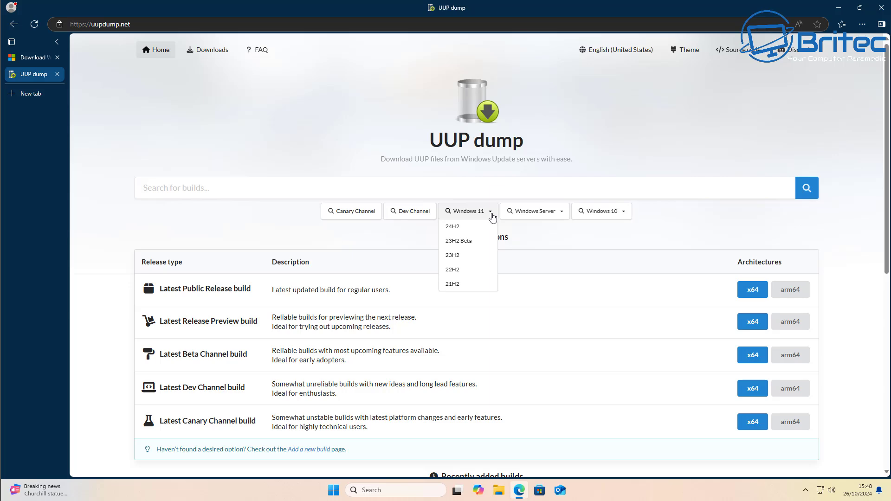
pyautogui.click(469, 258)
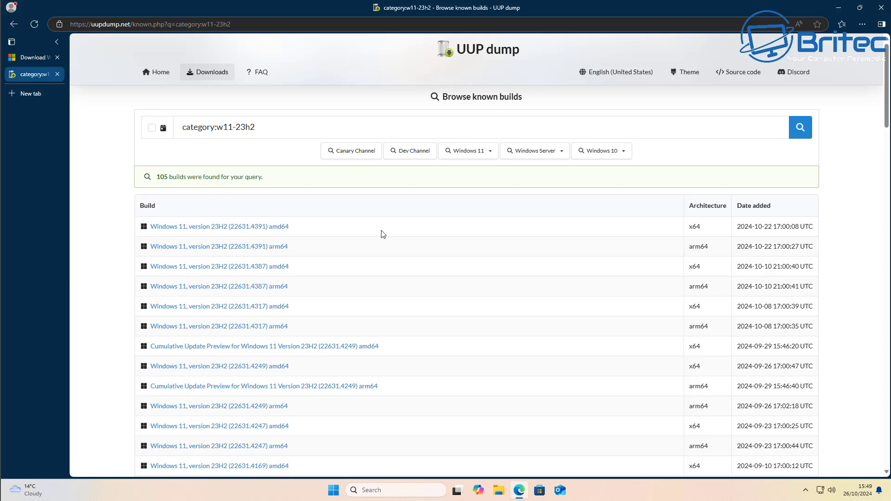
# - Open the 22631.4391 amd64 build and choose English (United Kingdom) as its language
pyautogui.click(194, 227)
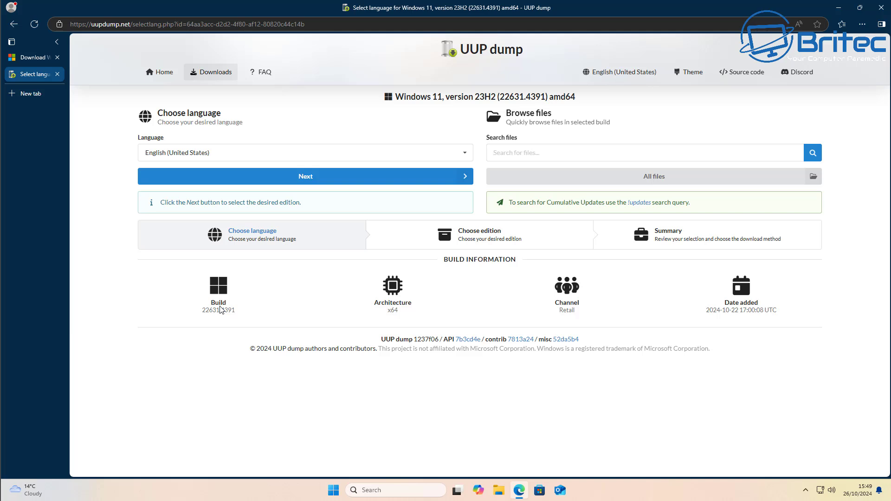
pyautogui.click(463, 158)
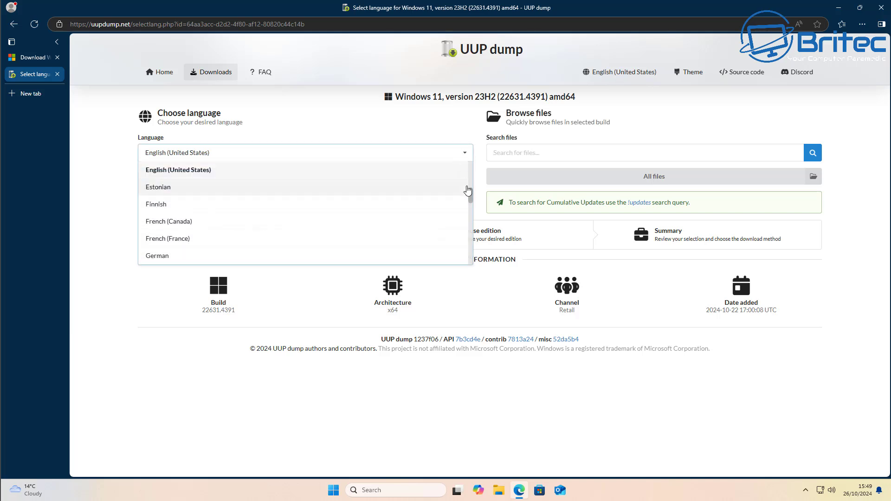
pyautogui.moveTo(471, 197); pyautogui.dragTo(473, 263)
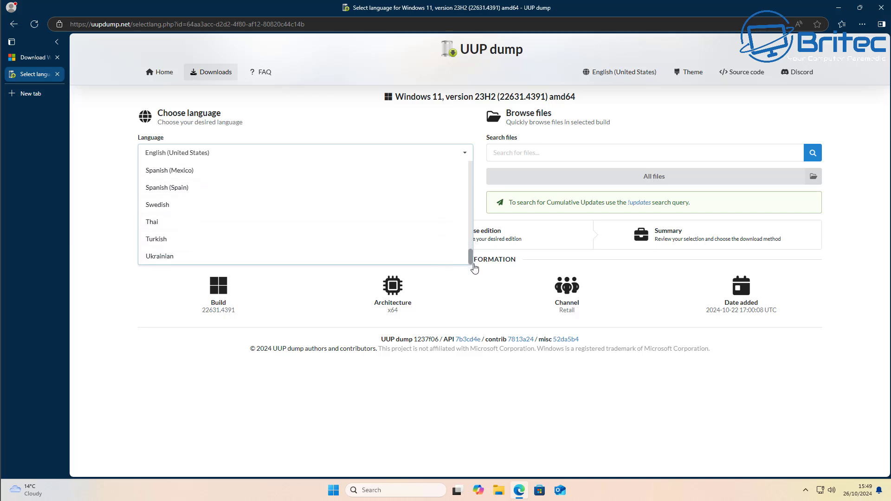
pyautogui.moveTo(473, 263); pyautogui.dragTo(476, 190)
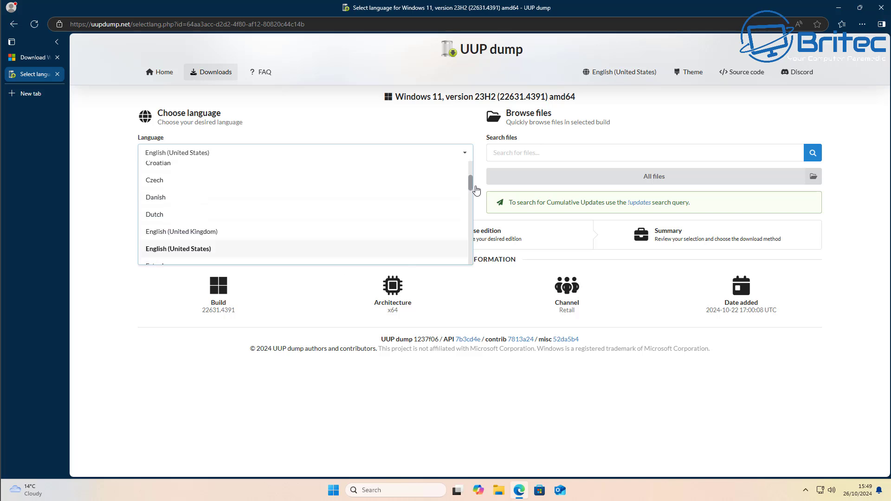
pyautogui.click(281, 231)
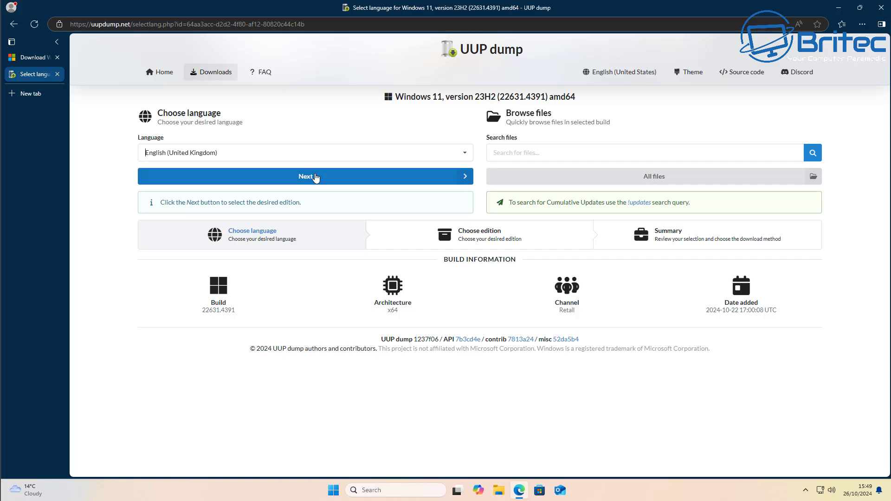
pyautogui.click(316, 177)
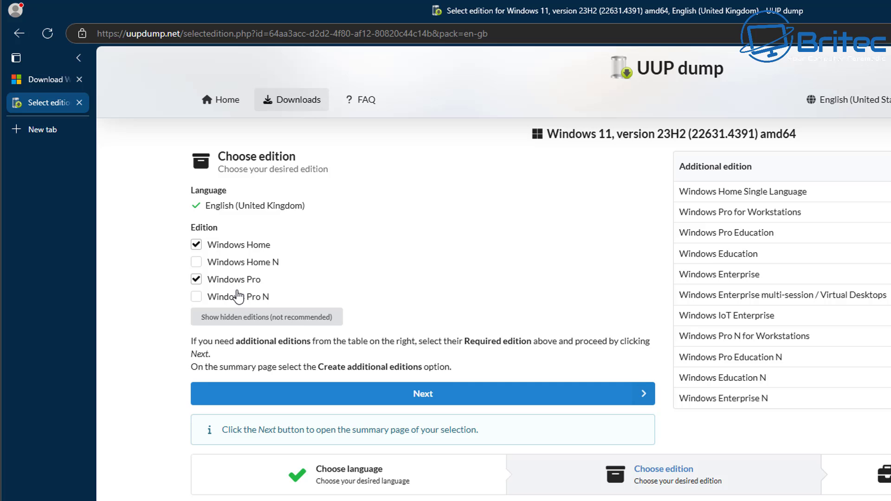
# - Untick Windows Home so only Windows Pro is kept, and continue
pyautogui.click(196, 245)
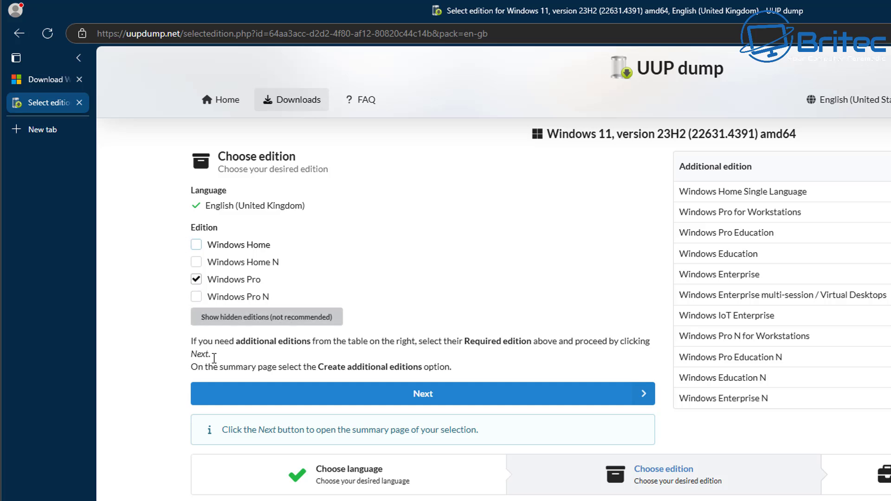
pyautogui.click(431, 397)
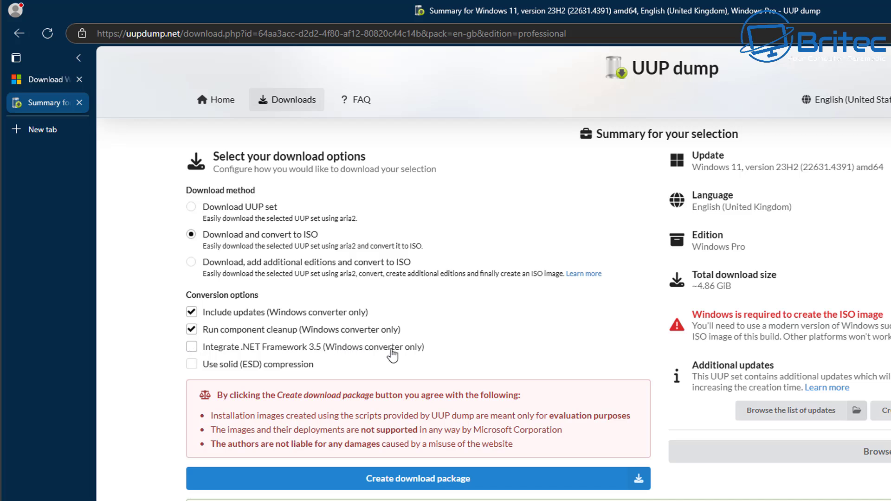
# - Enable .NET Framework 3.5 integration and download the 22631.4391 en-gb professional convert zip
pyautogui.click(191, 349)
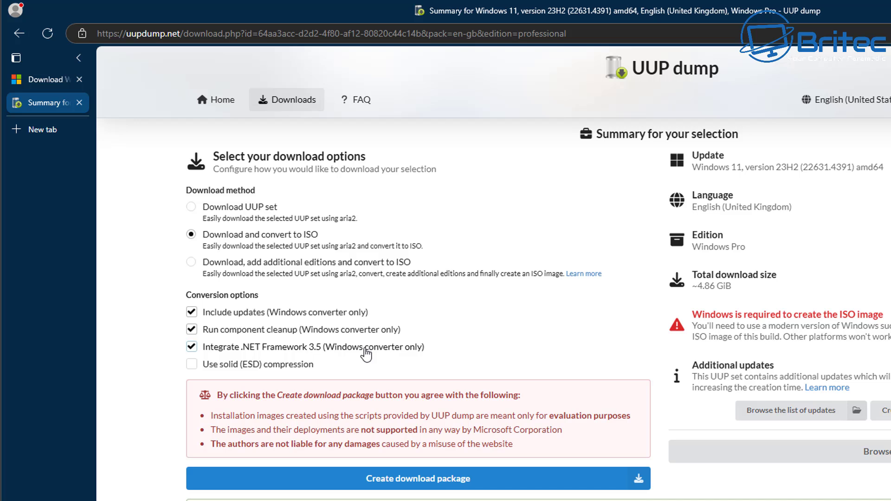
pyautogui.click(190, 351)
pyautogui.click(187, 349)
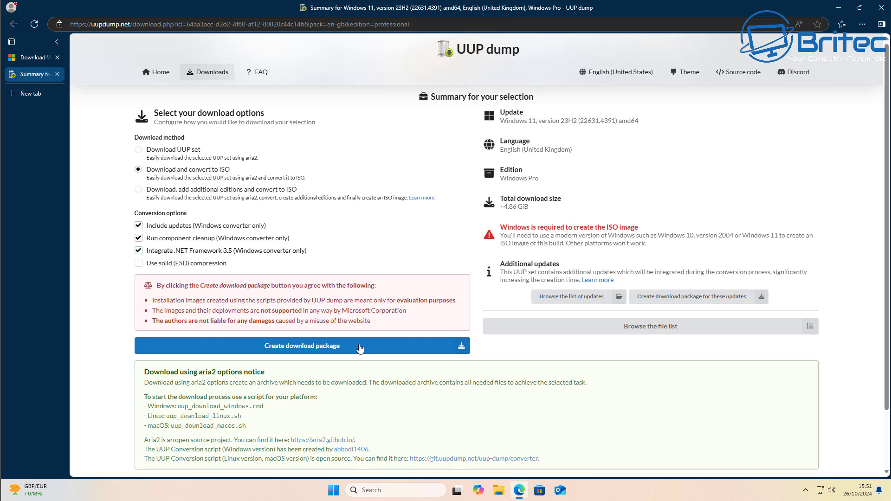
pyautogui.click(142, 253)
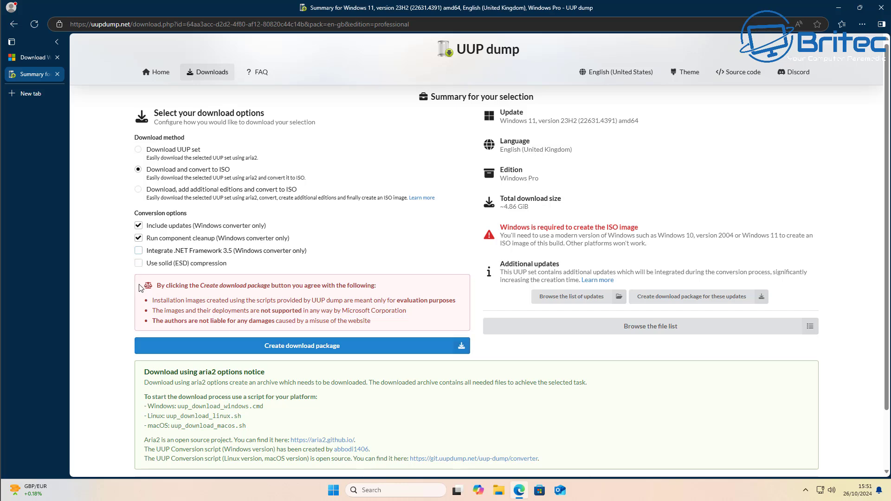
pyautogui.click(152, 248)
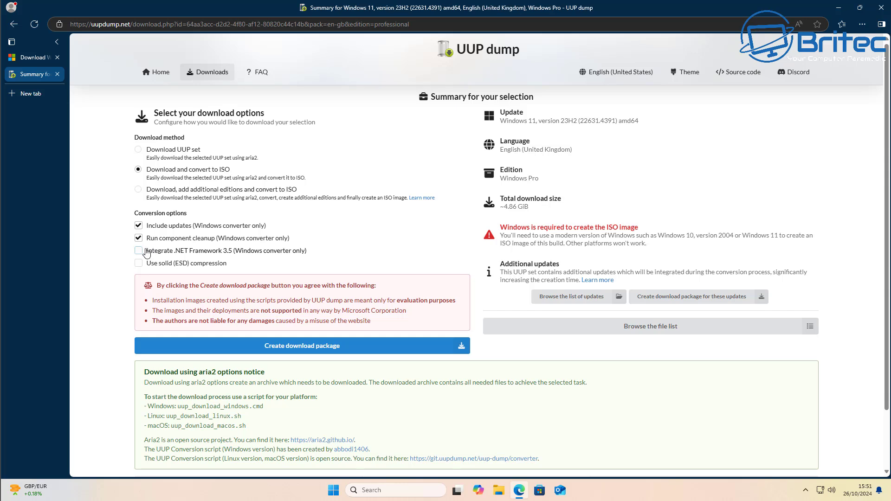
pyautogui.click(322, 355)
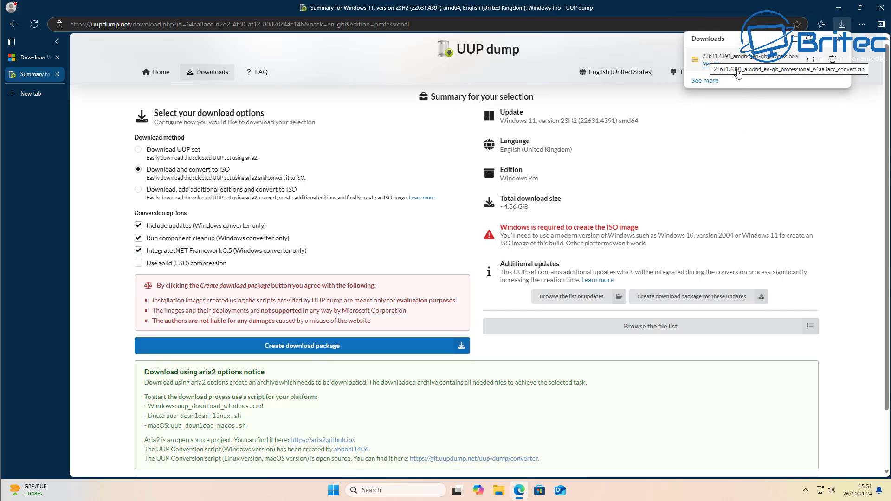
# - Move the downloaded convert zip from the Downloads folder onto the desktop
pyautogui.click(810, 61)
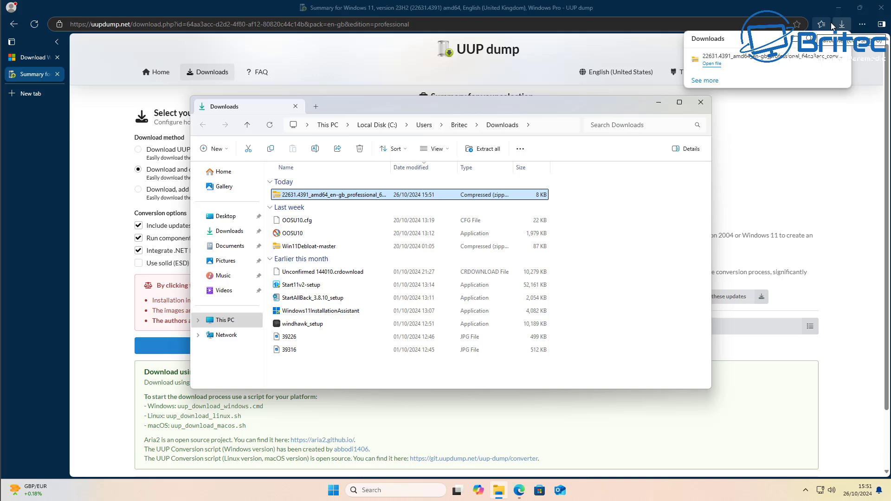
pyautogui.click(838, 8)
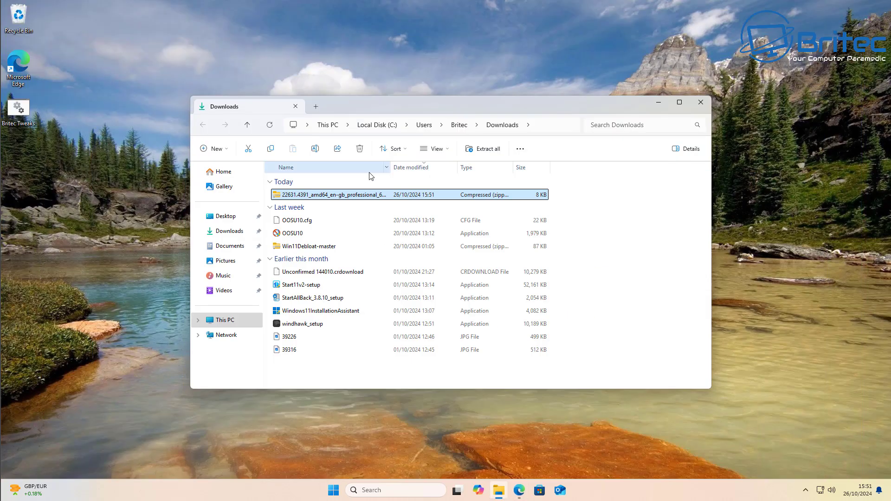
pyautogui.moveTo(311, 199); pyautogui.dragTo(369, 153)
pyautogui.moveTo(367, 88); pyautogui.dragTo(381, 65)
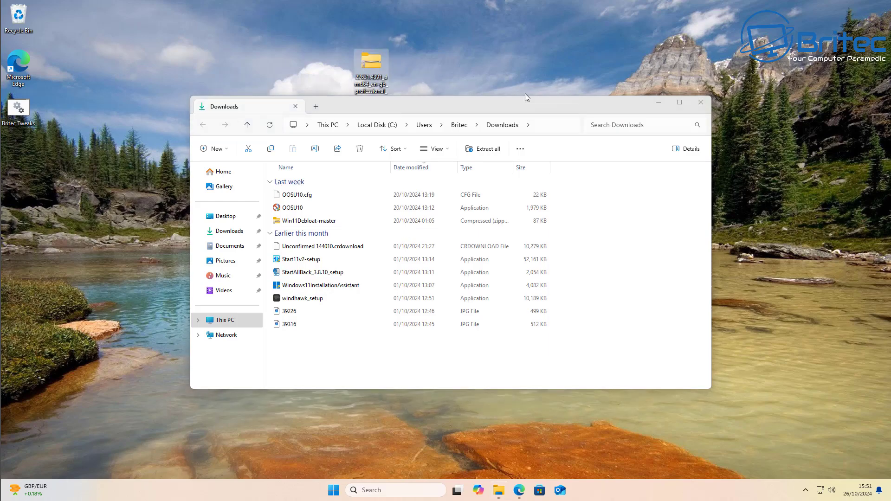
pyautogui.click(701, 103)
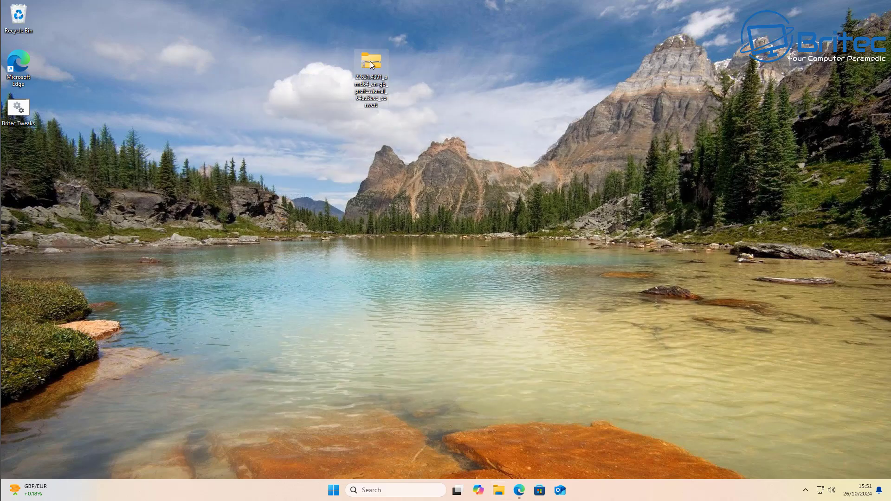
pyautogui.moveTo(370, 61); pyautogui.dragTo(385, 201)
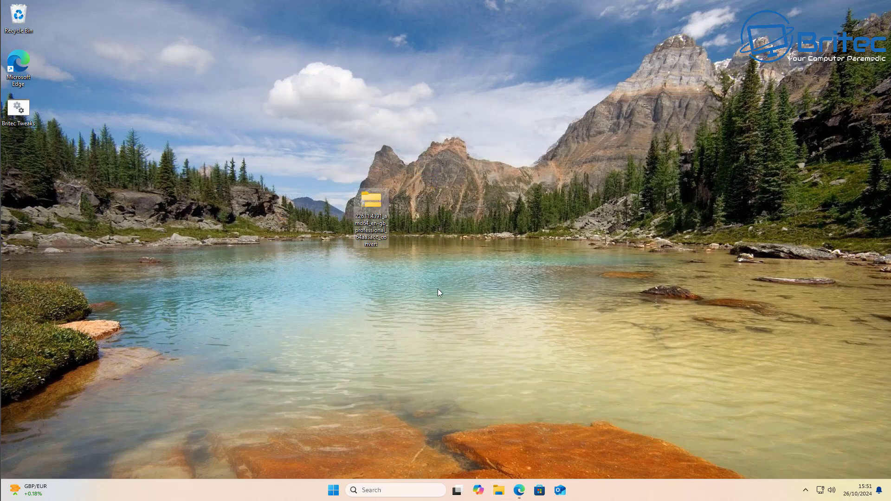
# - Extract the zip's contents into a folder on the desktop with Extract All
pyautogui.rightClick(369, 200)
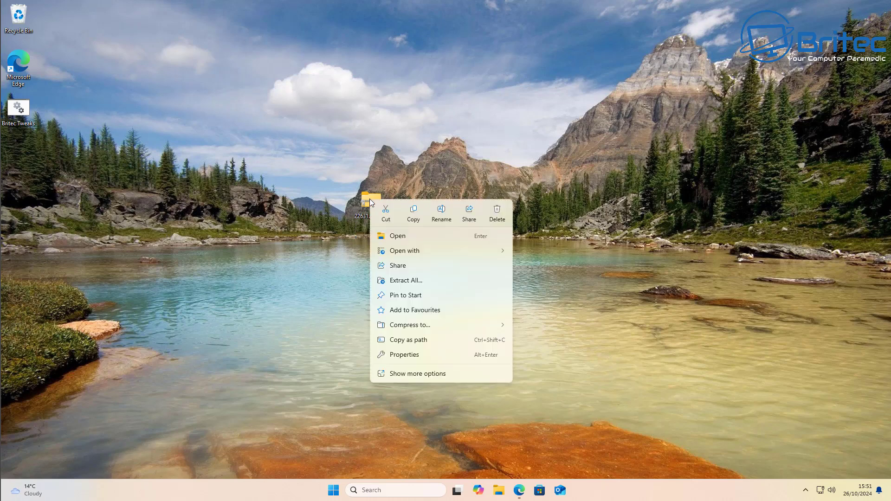
pyautogui.click(405, 281)
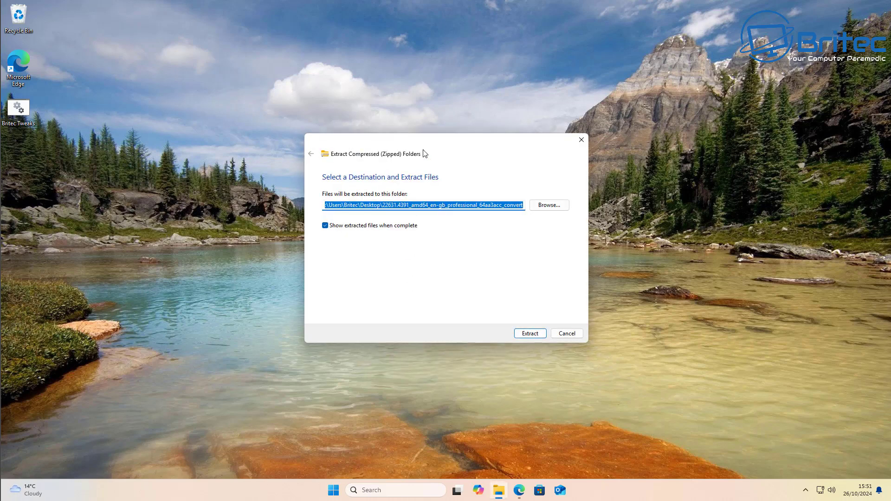
pyautogui.click(534, 334)
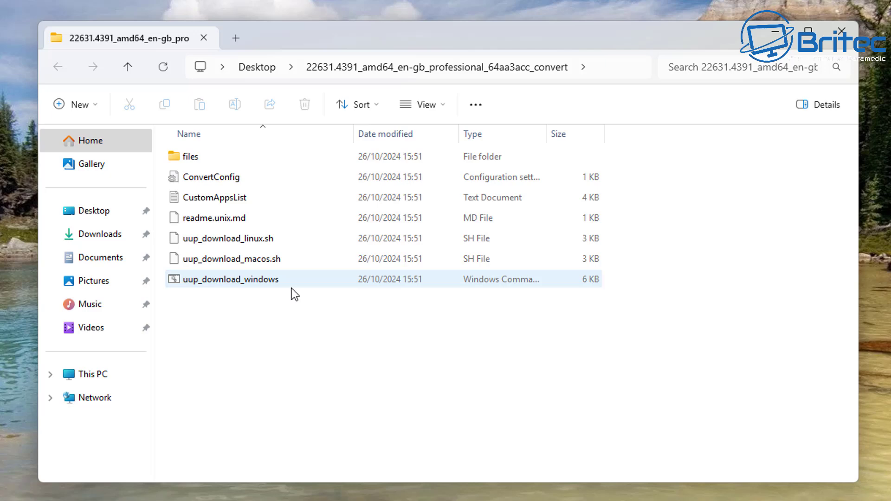
# - Launch uup_download_windows.cmd, bypassing SmartScreen with Run anyway and approving administrator access
pyautogui.click(202, 286)
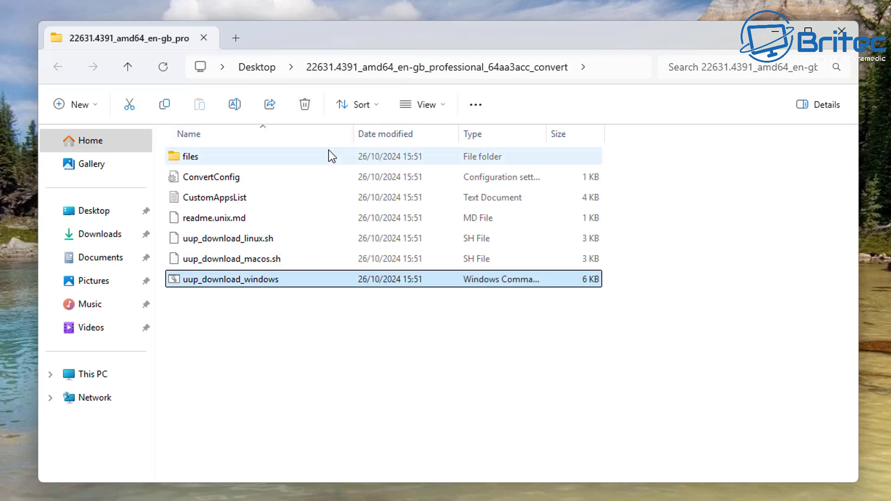
pyautogui.doubleClick(209, 279)
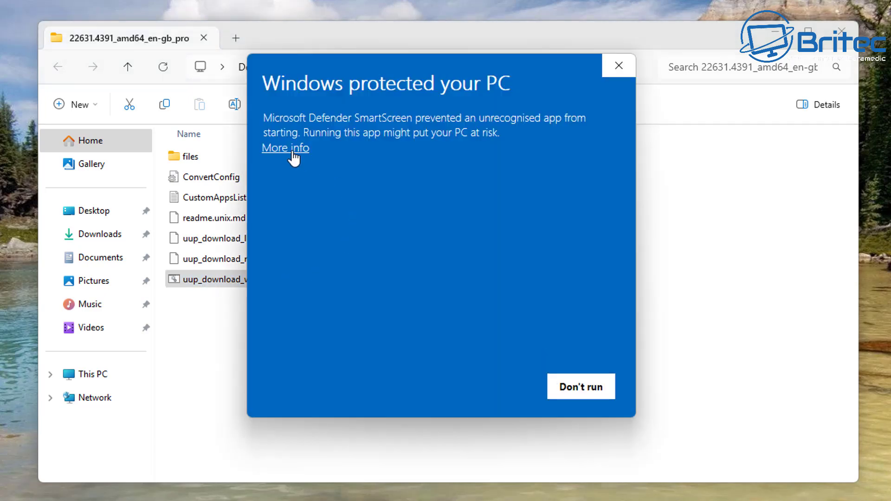
pyautogui.click(293, 151)
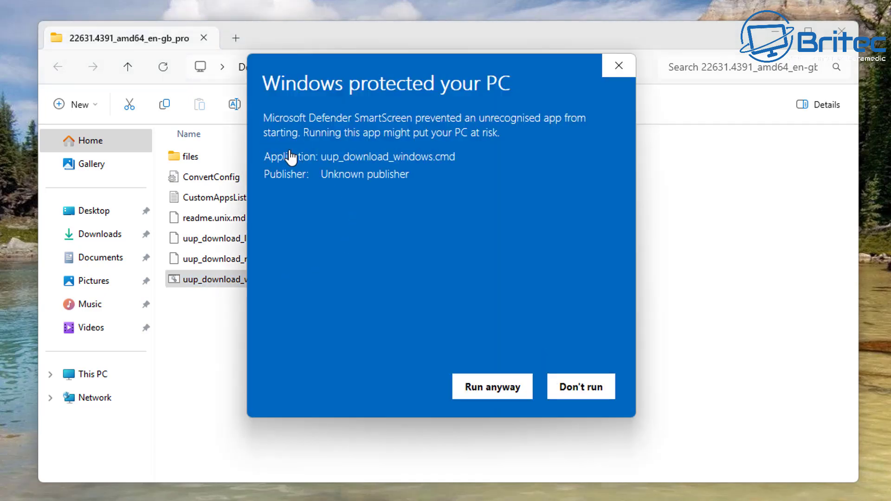
pyautogui.click(491, 388)
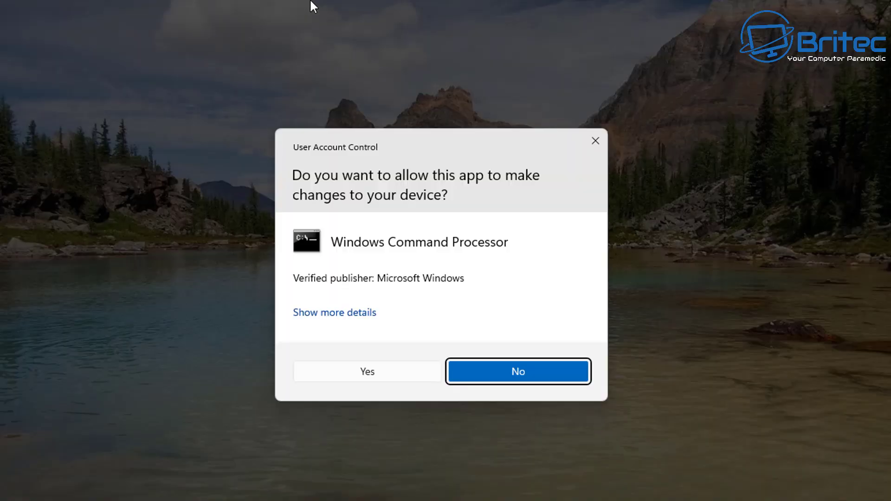
pyautogui.click(371, 370)
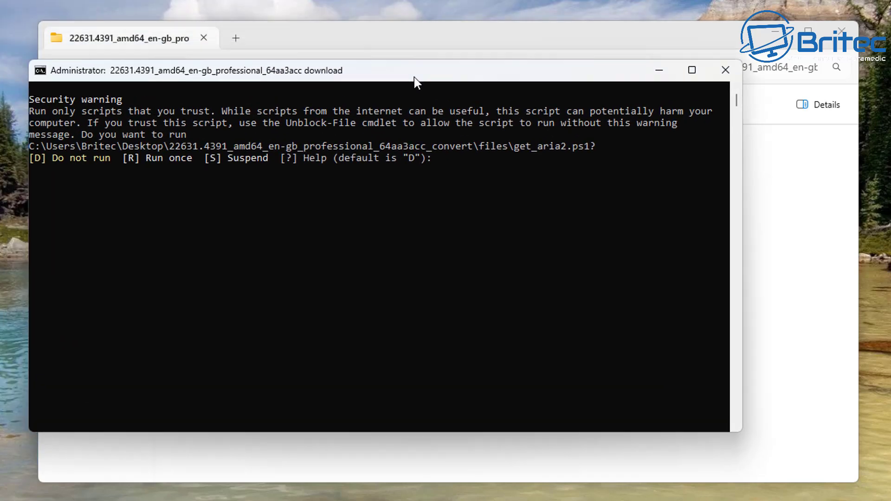
# - Answer R to run get_aria2.ps1 once, let the ISO build finish, then quit the console
pyautogui.click(771, 32)
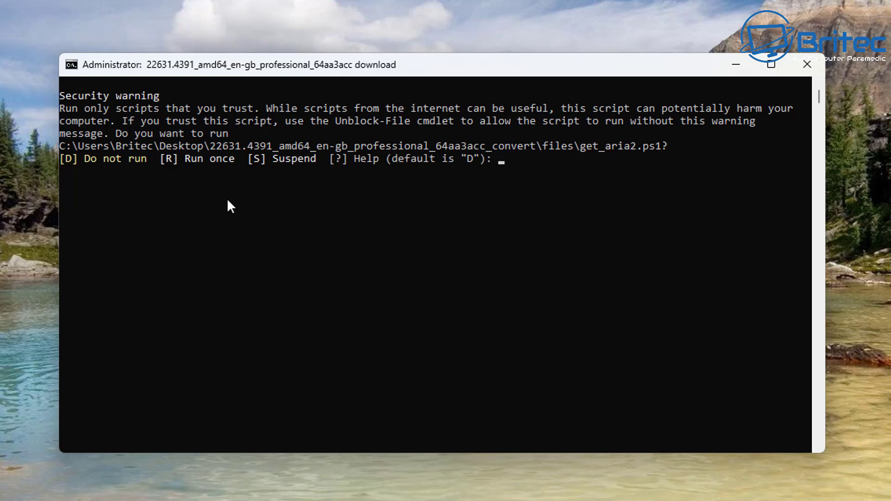
pyautogui.write('r')
pyautogui.press('Return')
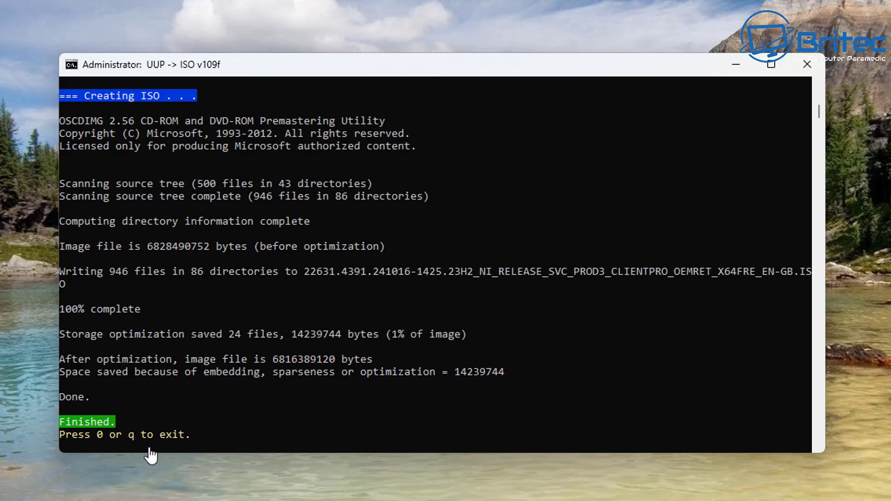
pyautogui.press('q')
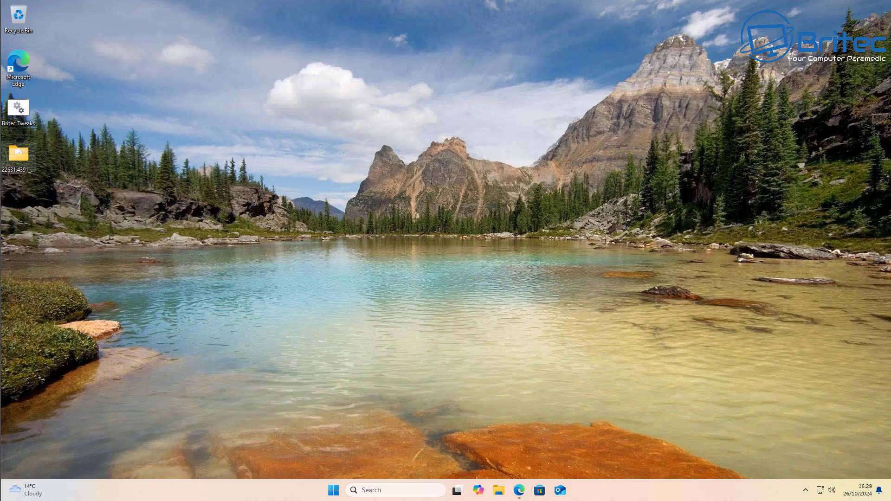
# - Drag the 6.34 GB 22631.4391 en-GB Pro ISO from the conversion folder onto the desktop
pyautogui.doubleClick(26, 157)
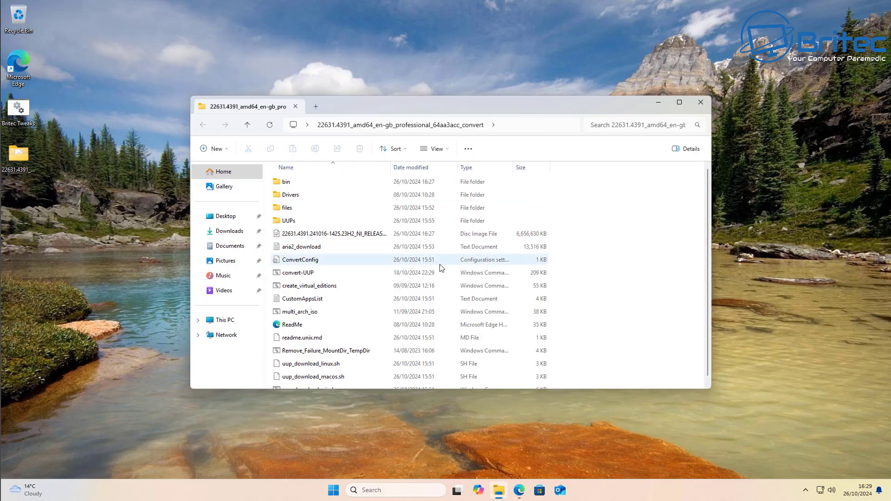
pyautogui.click(362, 235)
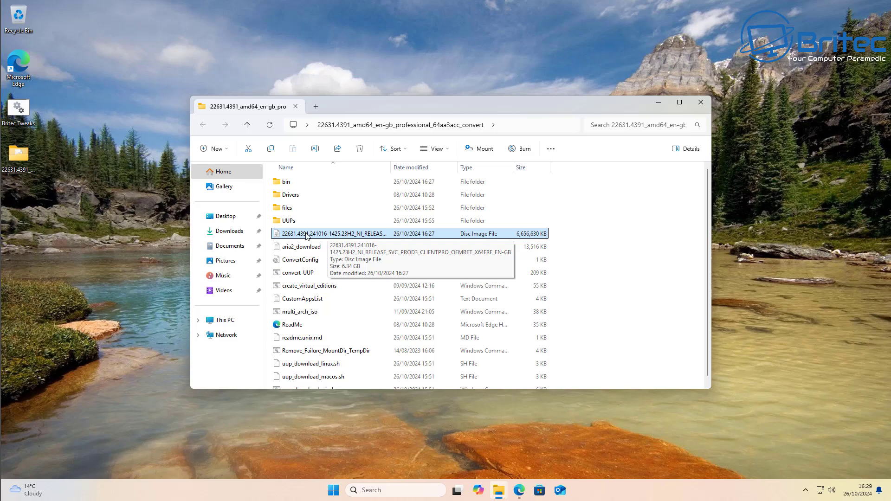
pyautogui.moveTo(306, 236); pyautogui.dragTo(404, 147)
pyautogui.click(701, 102)
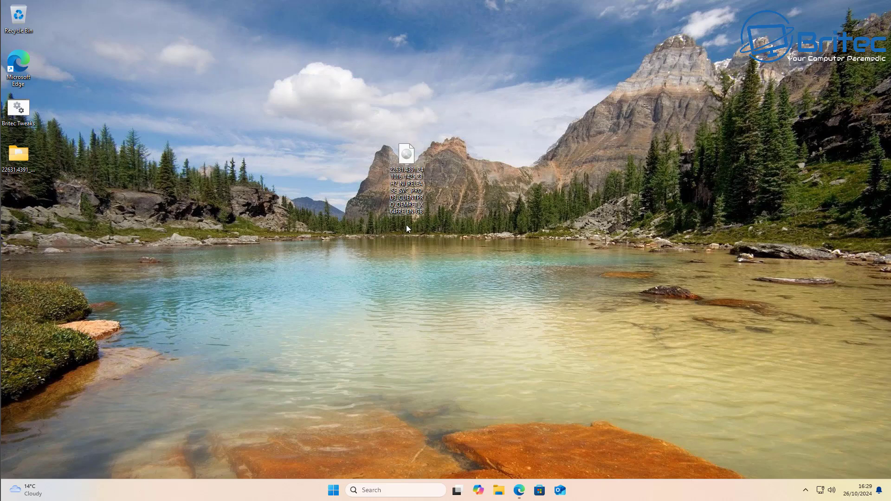